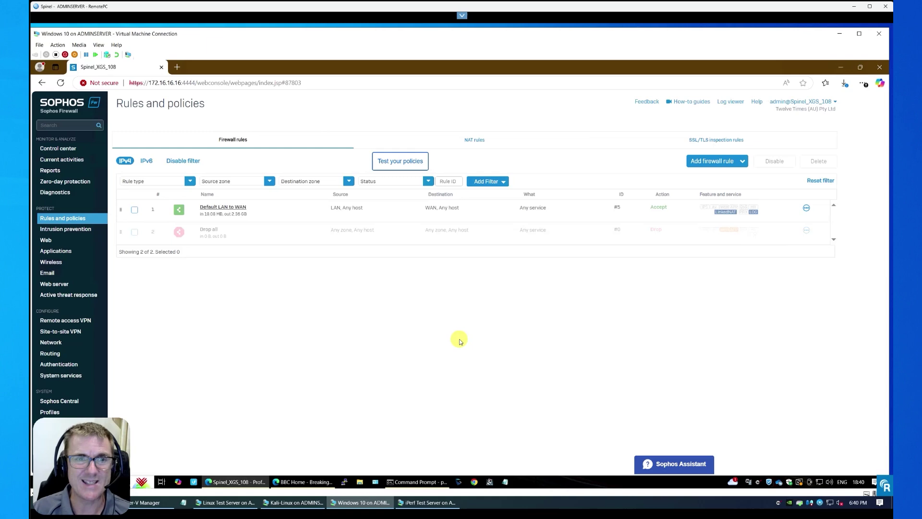
View the Default LAN to WAN rule, then check that Port1 and Port2 link at 2500 Mbps full duplex.
click(206, 207)
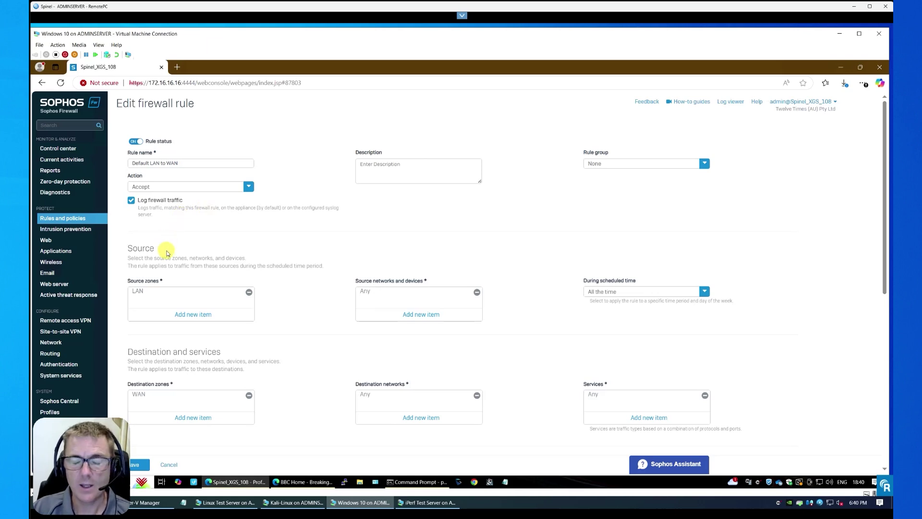
click(51, 342)
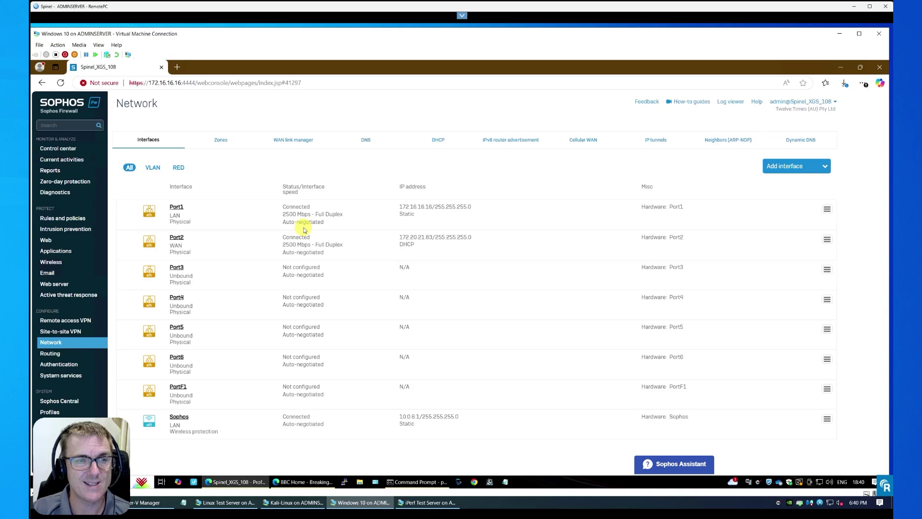
Reopen Default LAN to WAN for editing and expand Web filtering, with web policy still None.
click(67, 220)
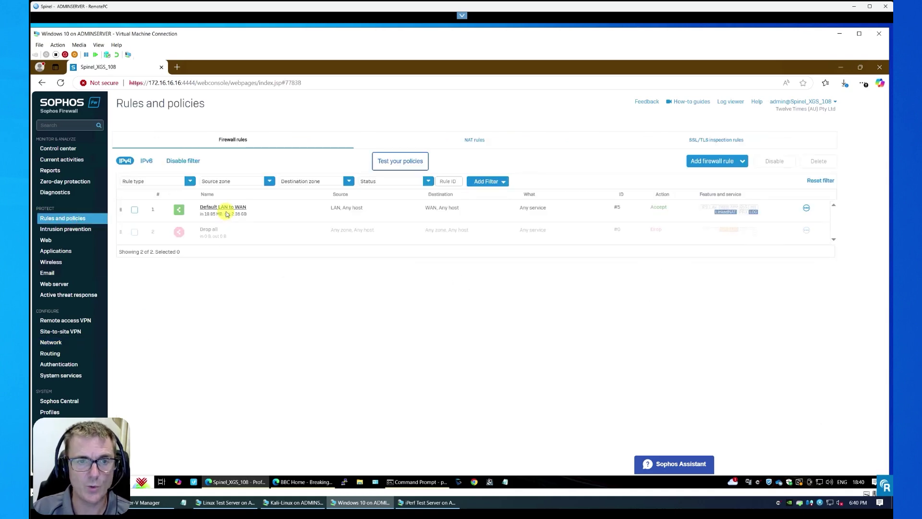
click(224, 208)
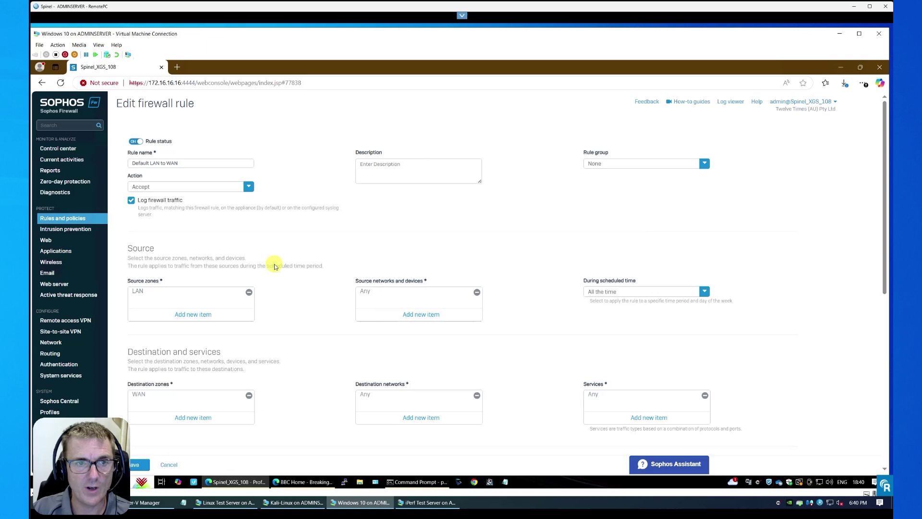
scroll(276, 267, down, 8)
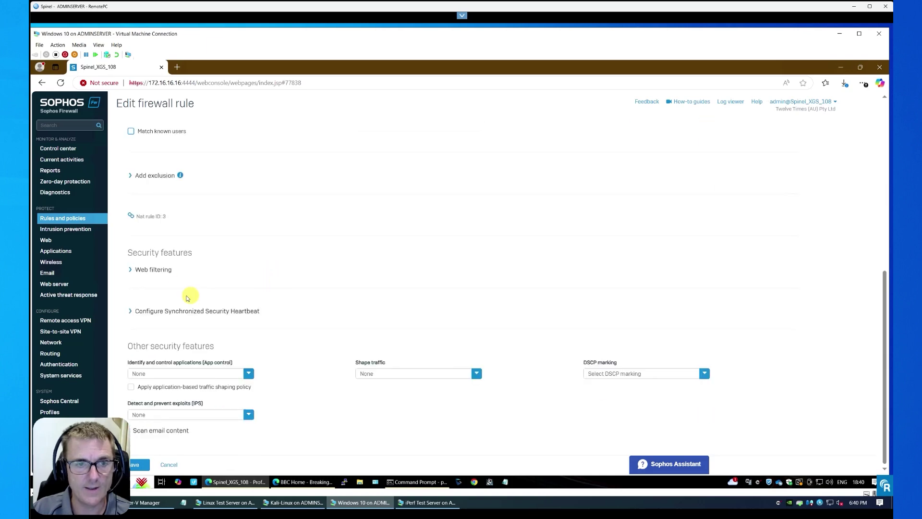
click(130, 269)
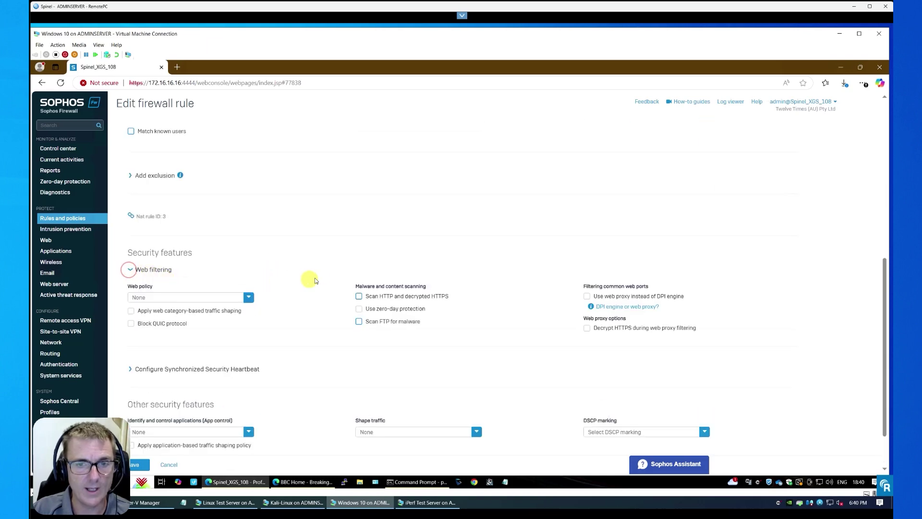
scroll(315, 280, down, 1)
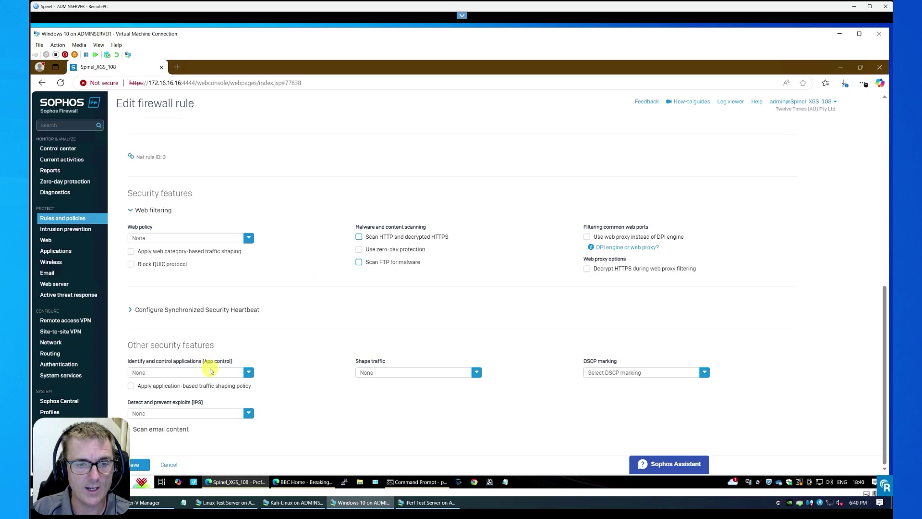
scroll(315, 376, up, 1)
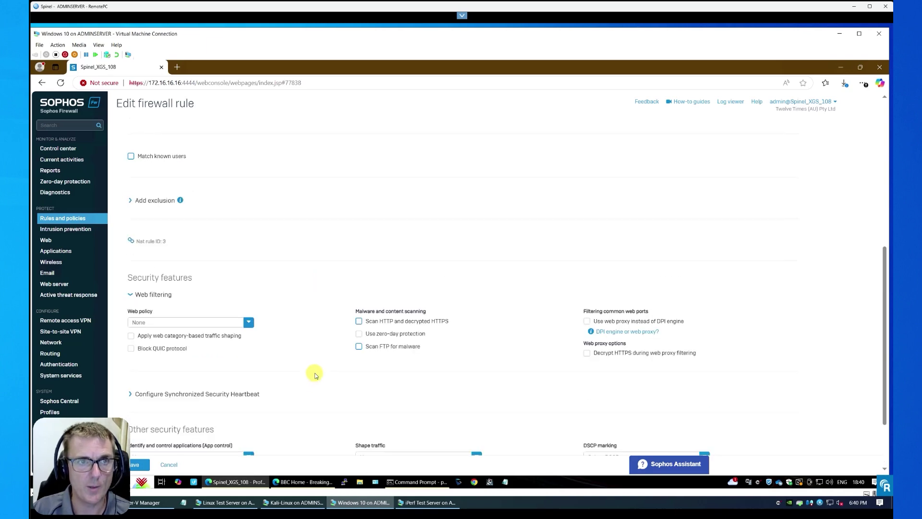
scroll(315, 376, up, 4)
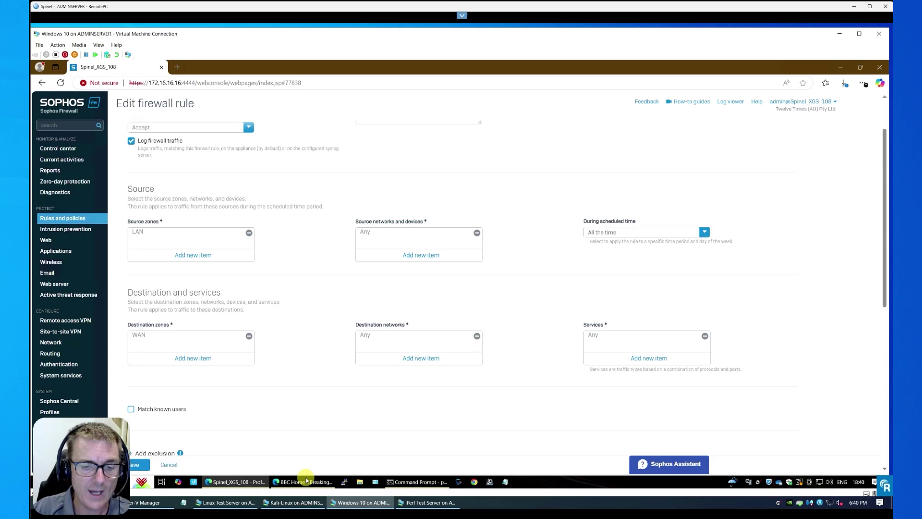
Maximise the Linux Test Server console and run iperf3 -c 172.20.21.174 -V -P5.
click(248, 503)
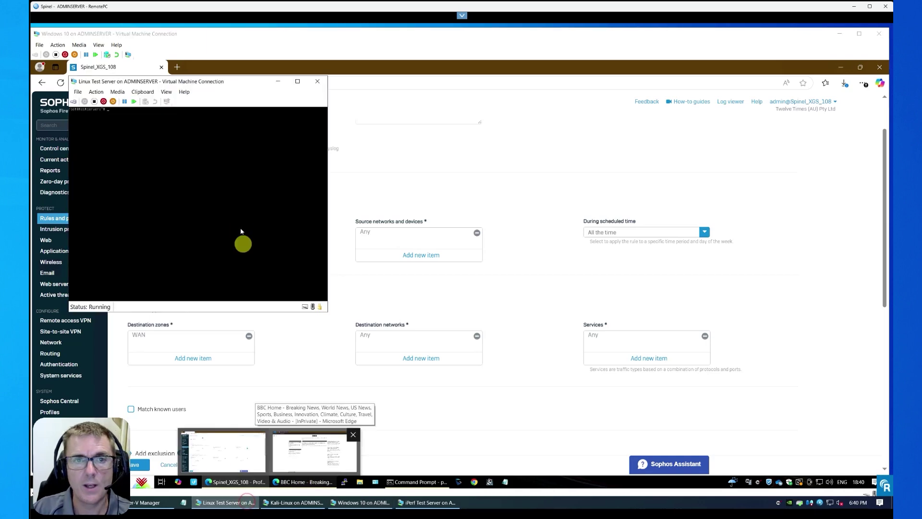
click(298, 82)
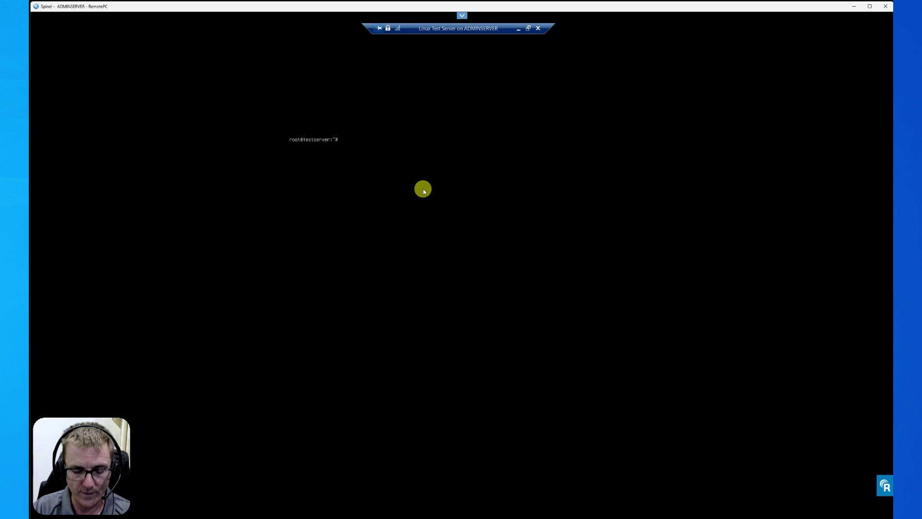
text(iperf3 -c 172.20.21.174 -V -P5)
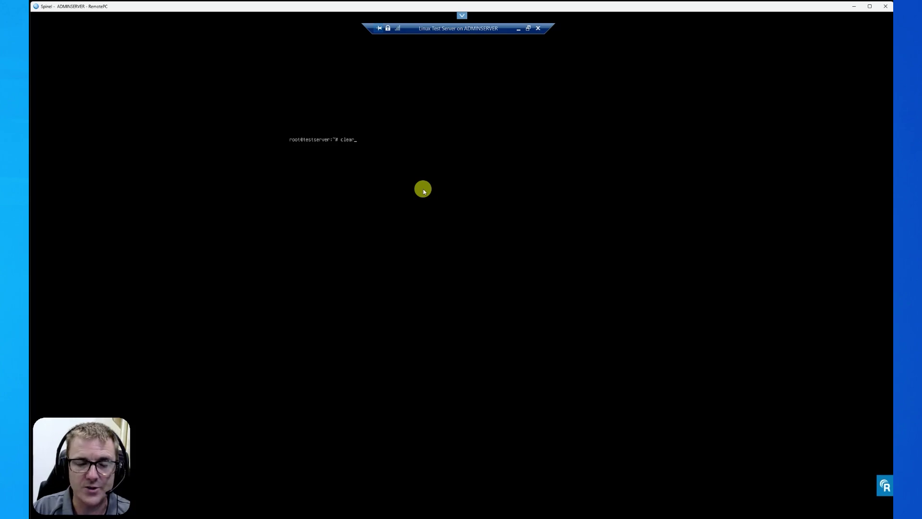
key(Return)
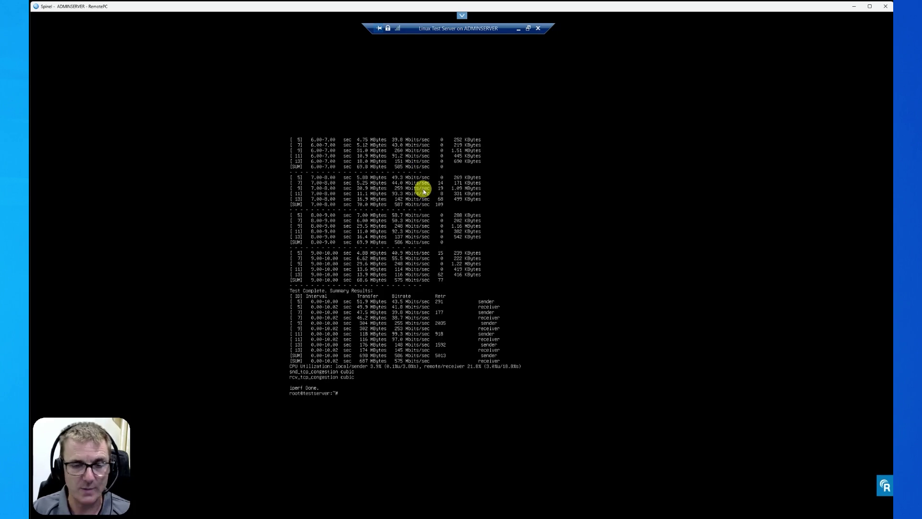
Rerun the iperf3 test with 10 parallel streams (-P10), reaching 582 Mbits/sec.
key(Up)
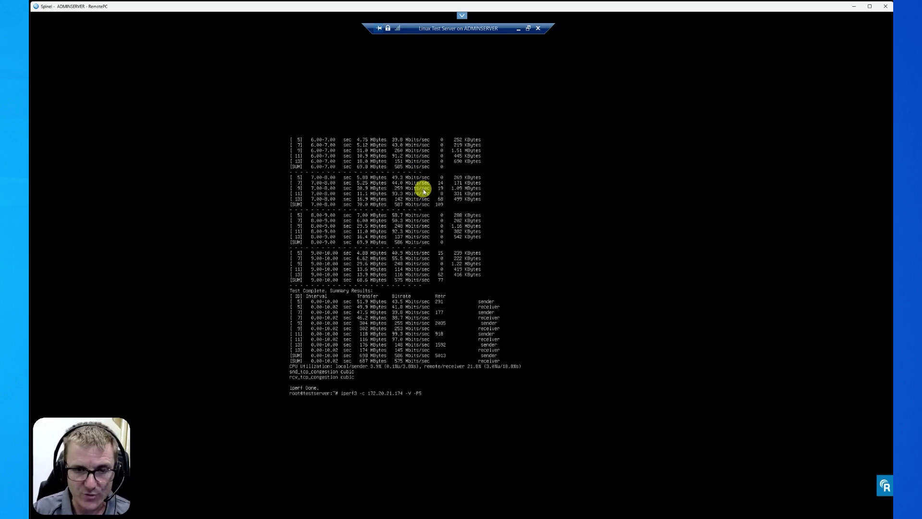
key(BackSpace)
text(10)
key(Return)
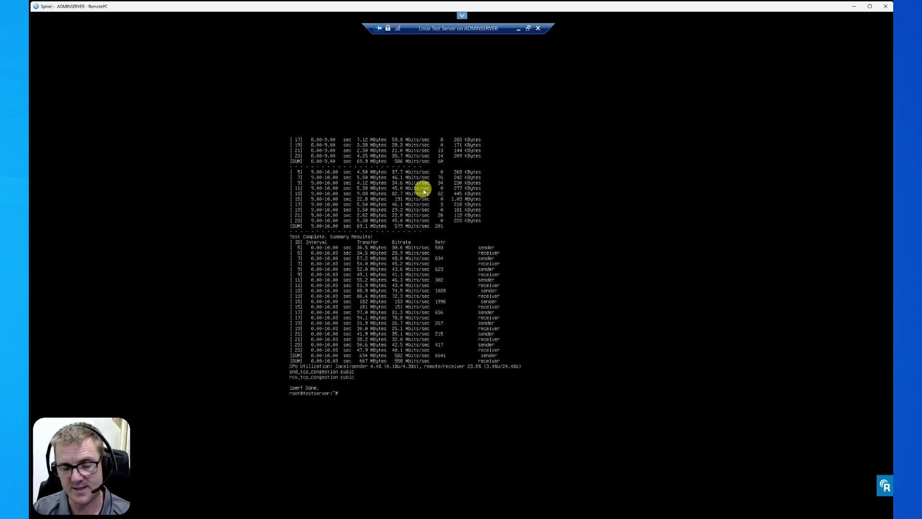
key(Up)
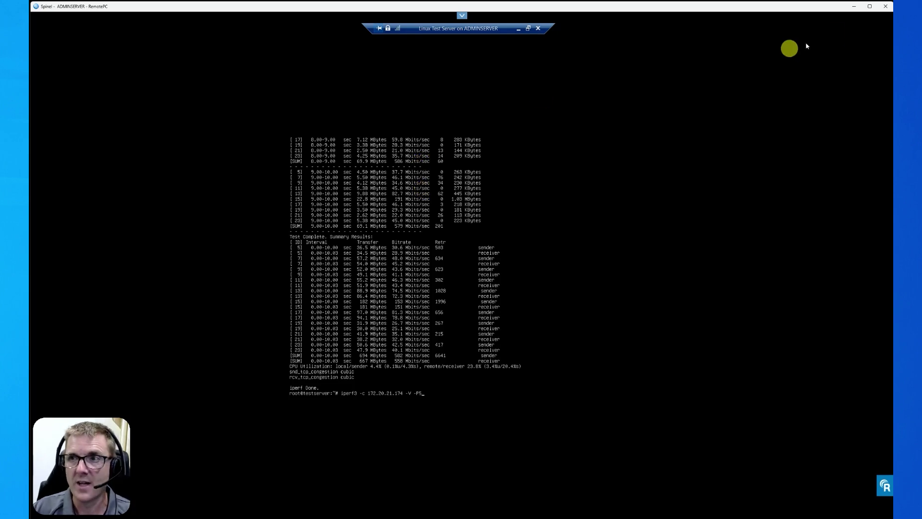
Edit the iperf3 command back to -P5, then set the rule's web policy to Default Workplace Policy.
text(5)
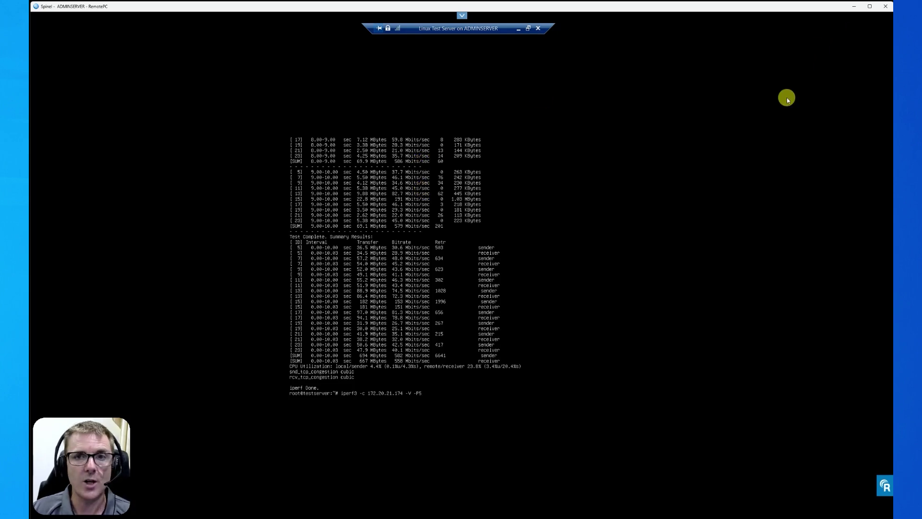
click(528, 29)
click(494, 188)
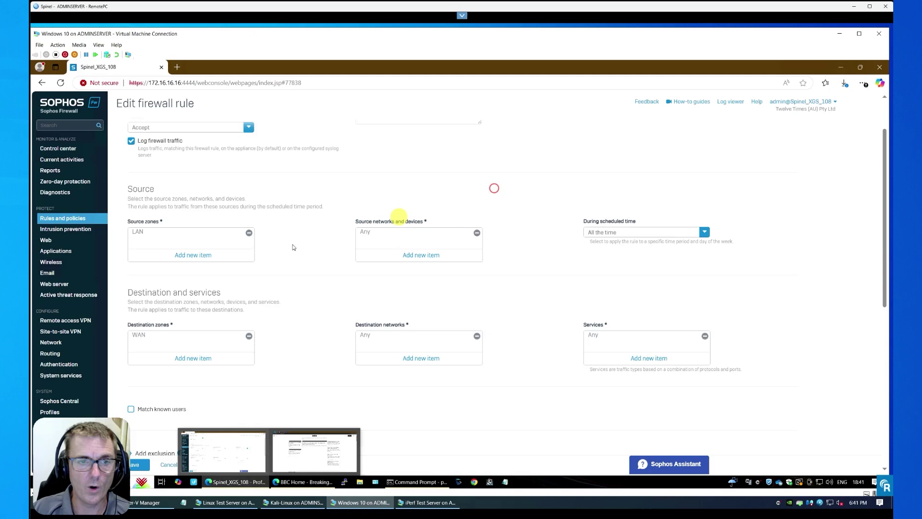
scroll(285, 268, down, 3)
scroll(285, 268, down, 3)
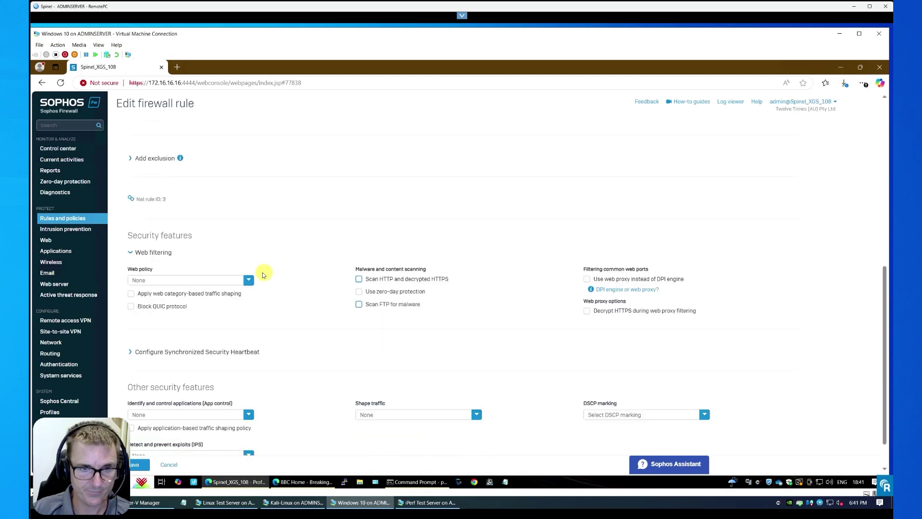
click(248, 280)
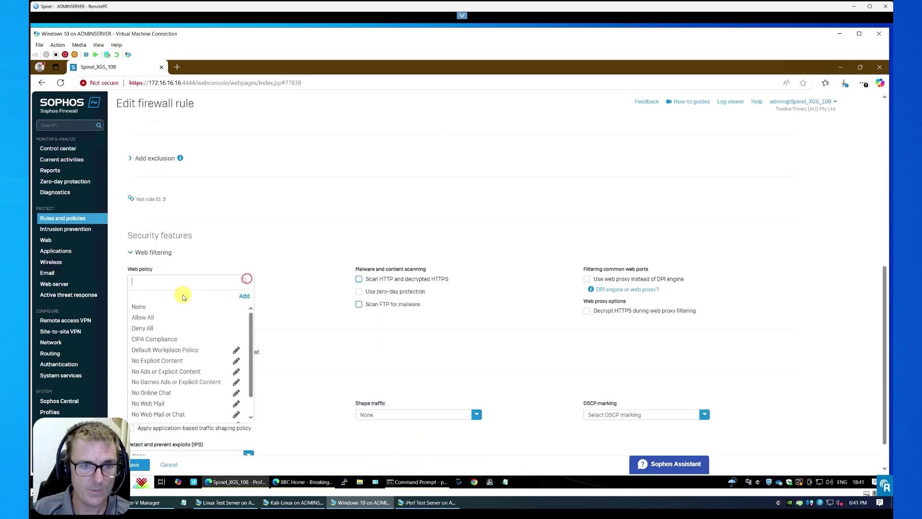
click(162, 349)
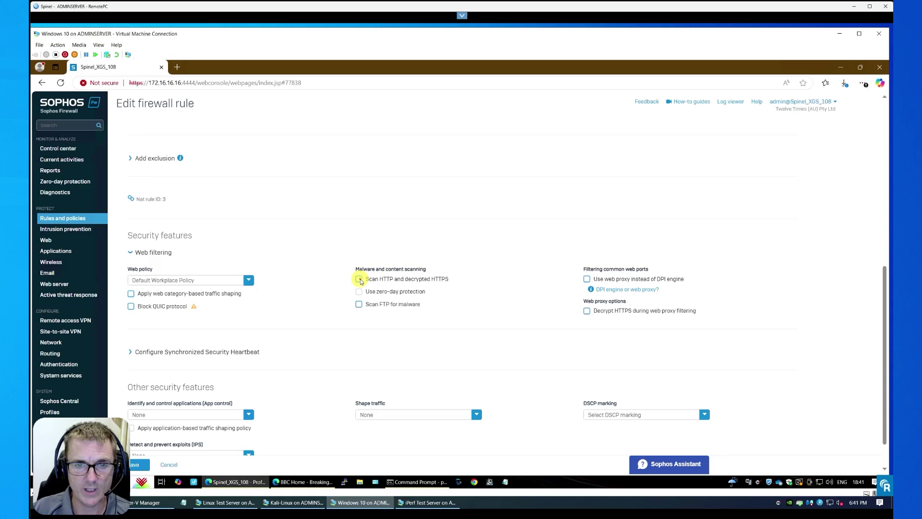
Enable malware scanning for HTTP/decrypted HTTPS and FTP, dismissing the HTTPS scanning notice.
click(359, 278)
click(359, 304)
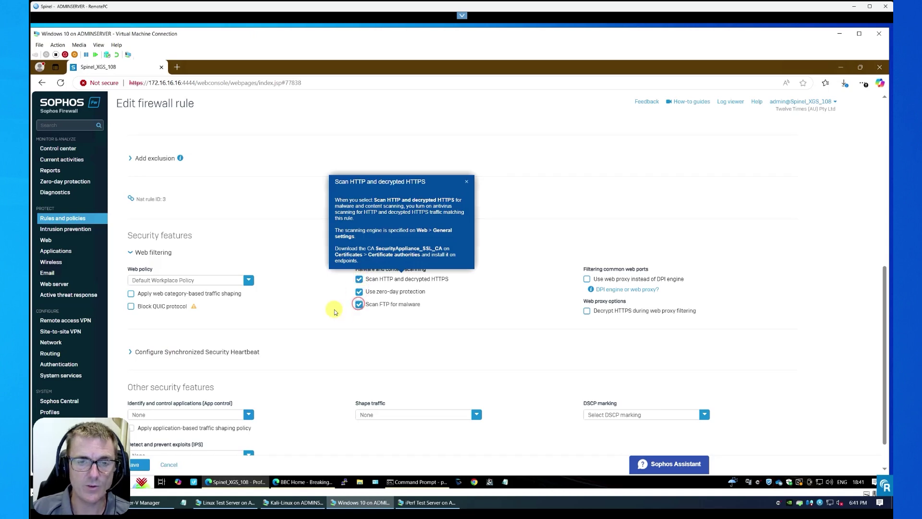
click(467, 181)
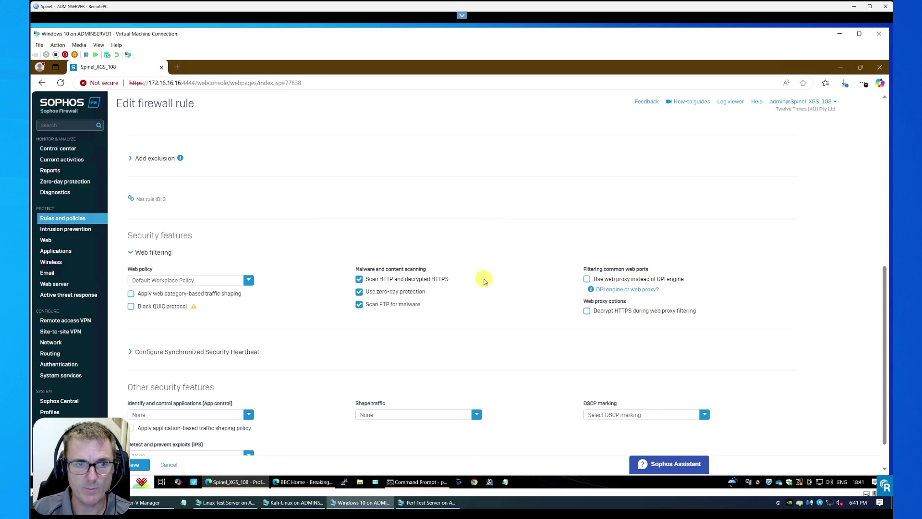
scroll(484, 280, down, 1)
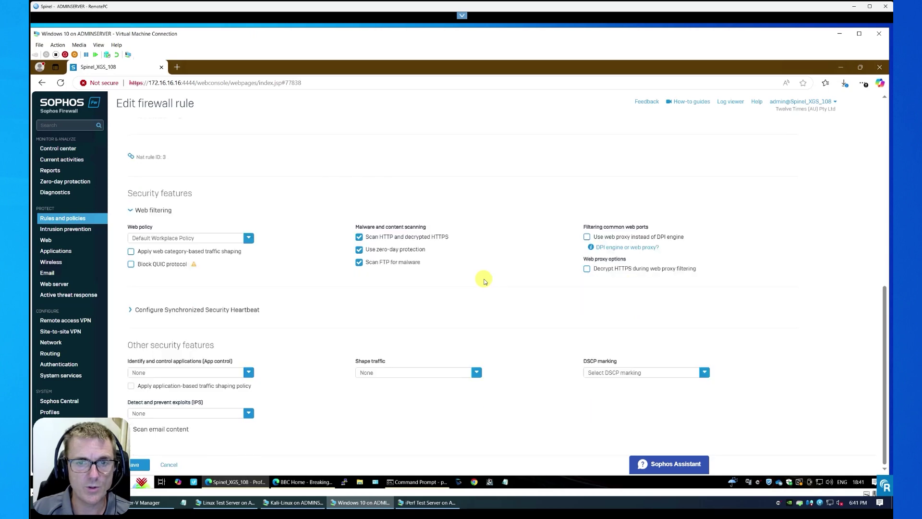
Block high-risk (level 4 and 5) apps, set IPS to generalpolicy, and save the rule.
click(248, 372)
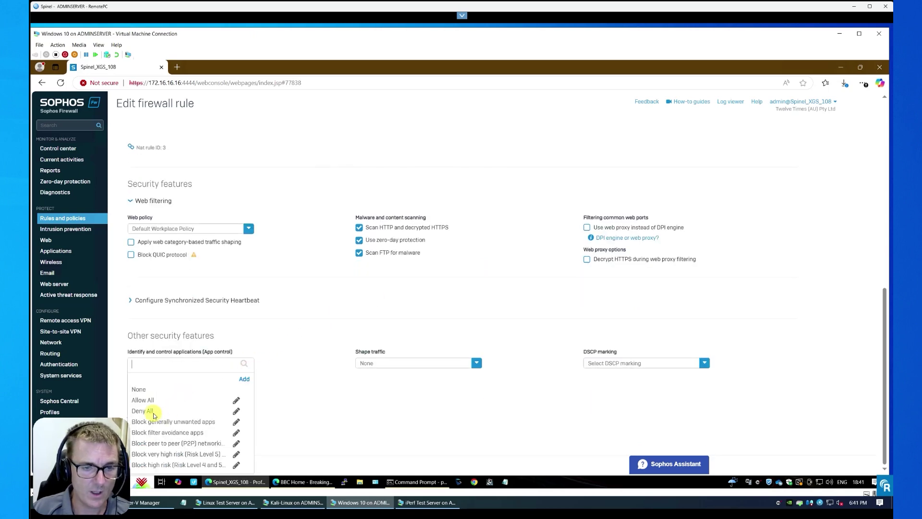
click(195, 465)
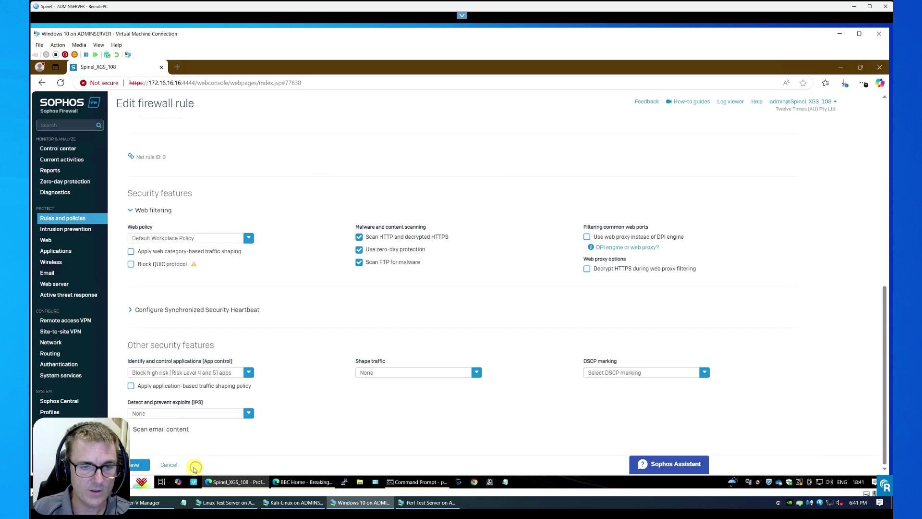
click(249, 416)
click(153, 368)
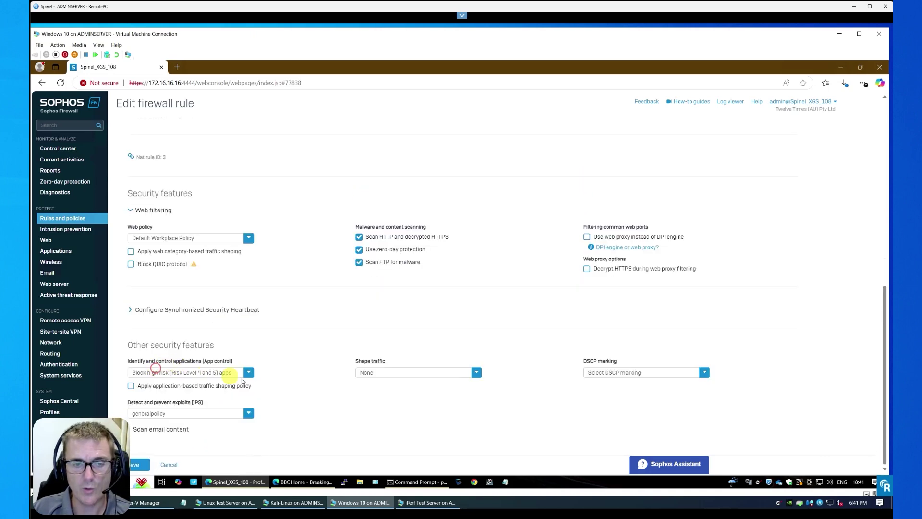
click(145, 467)
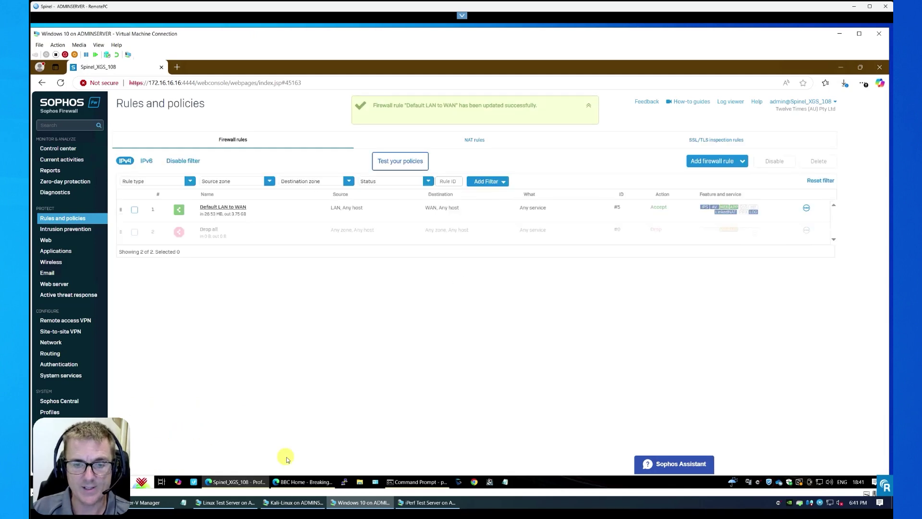
Maximise the test server console and clear the terminal.
click(246, 502)
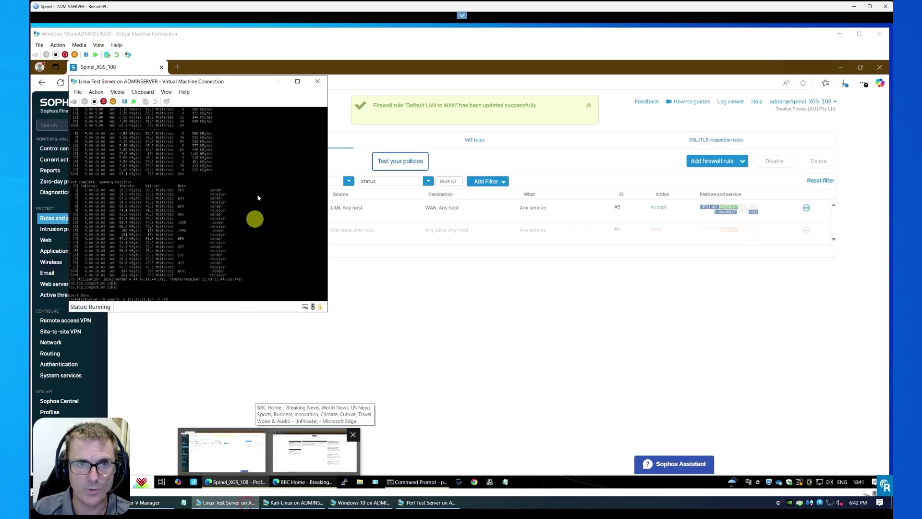
click(299, 82)
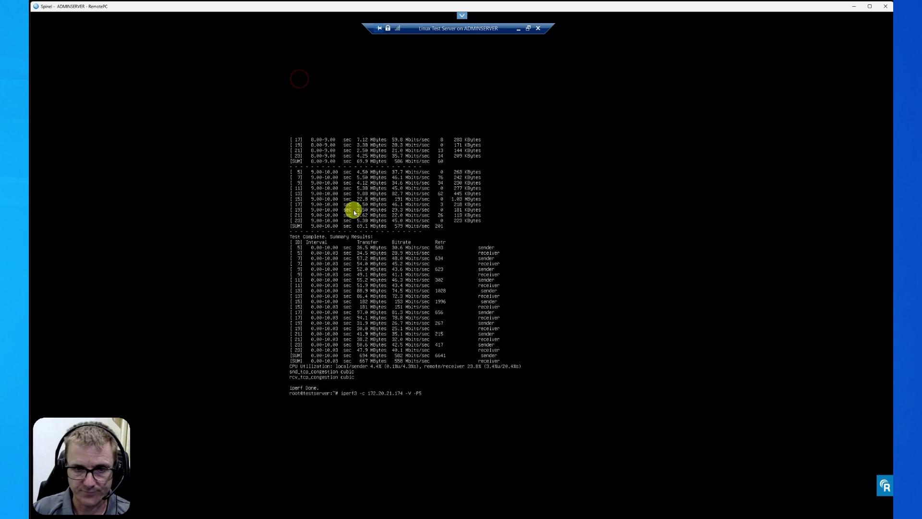
text(lear)
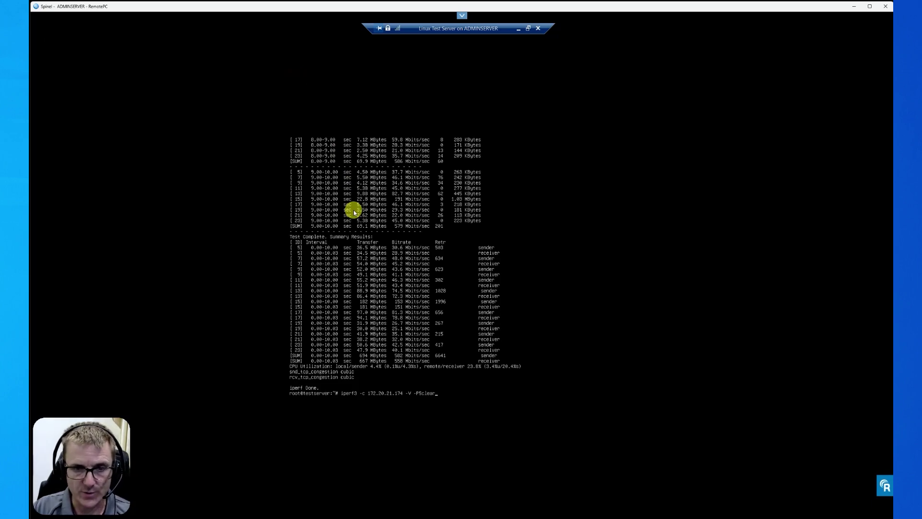
key(BackSpace)
key(BackSpace)
key(BackSpace)
key(BackSpace)
key(BackSpace)
key(BackSpace)
key(BackSpace)
key(BackSpace)
key(BackSpace)
key(BackSpace)
key(BackSpace)
key(BackSpace)
key(BackSpace)
key(BackSpace)
key(BackSpace)
key(BackSpace)
key(BackSpace)
key(BackSpace)
key(BackSpace)
key(BackSpace)
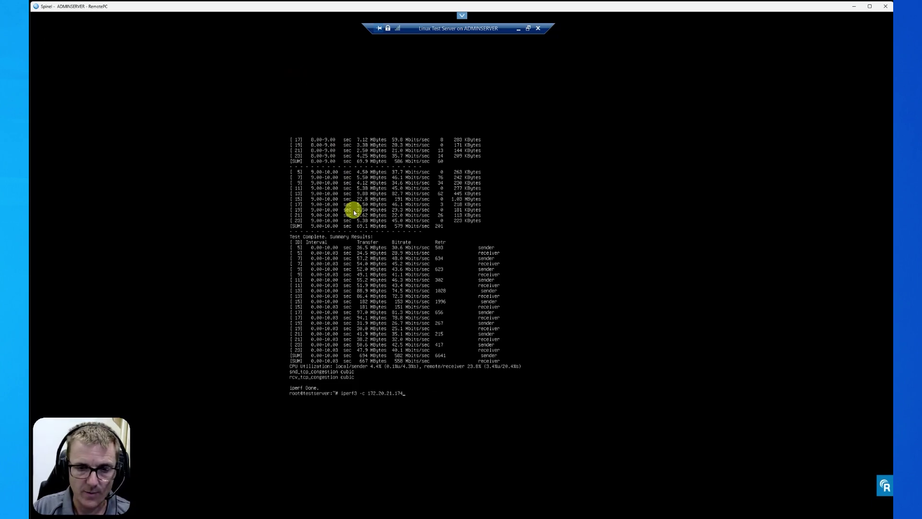
text(clear)
key(Return)
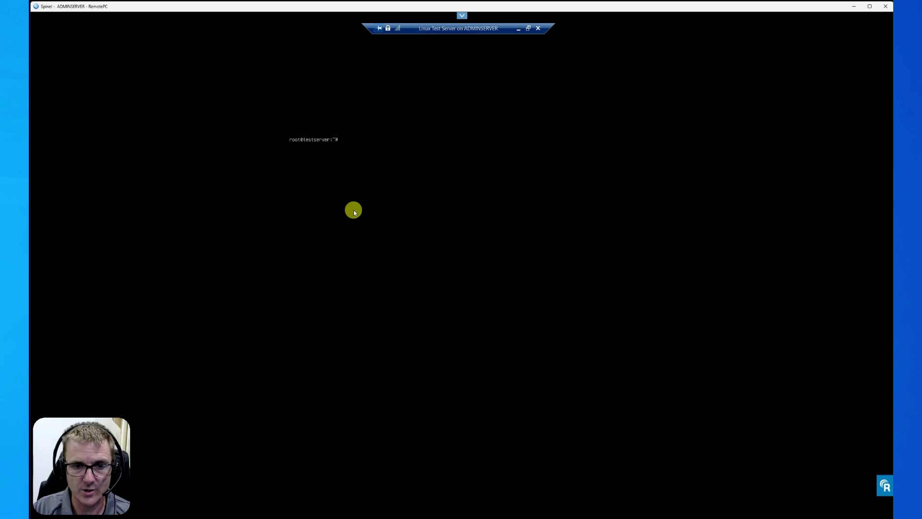
Run the 10-stream iperf3 test to 172.20.21.174 twice with firewall protections on.
key(Up)
key(Up)
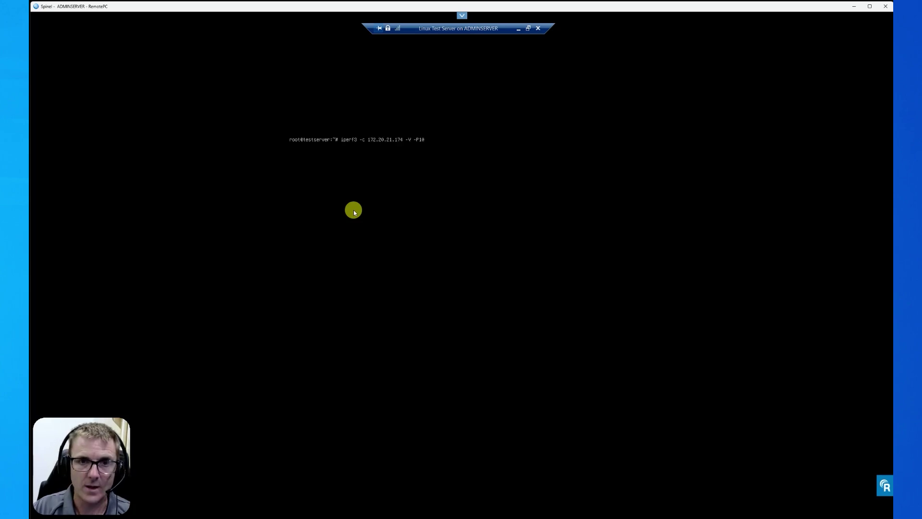
key(Return)
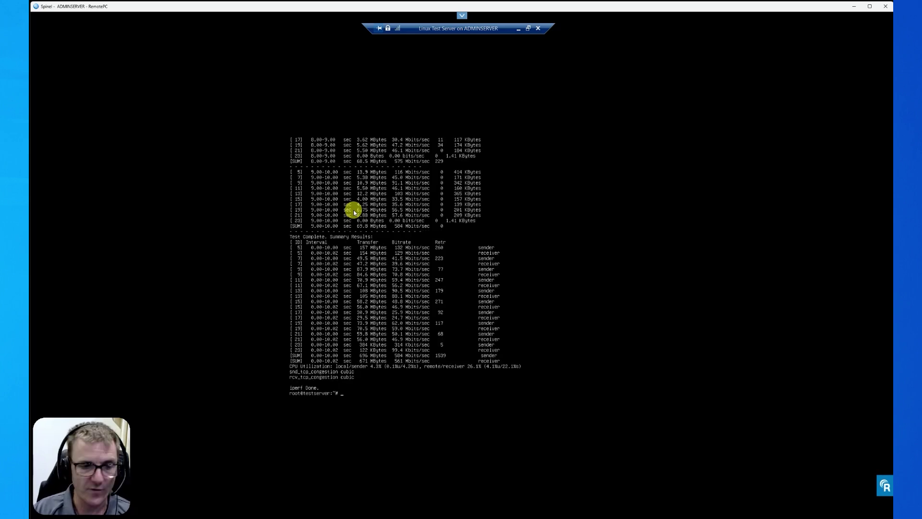
key(Up)
key(Return)
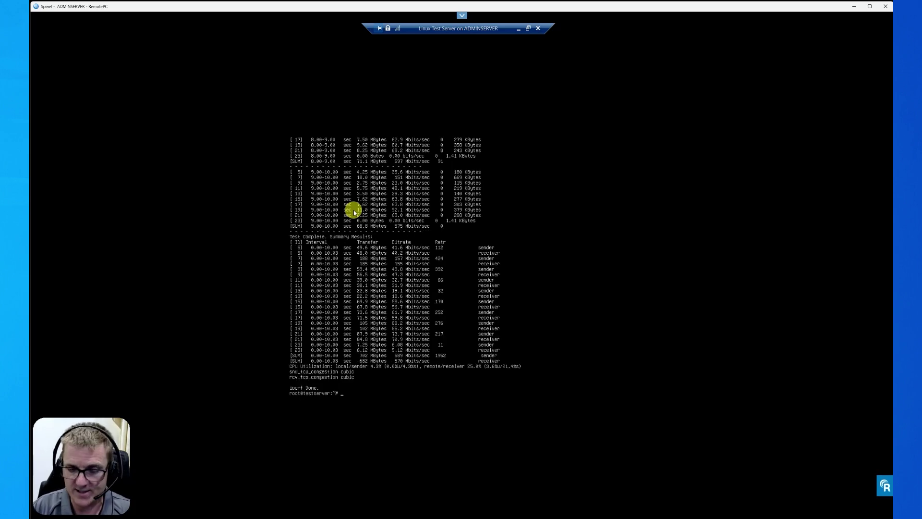
Rerun iperf3 with 5 streams (582 Mbits/sec sender, 572 receiver) and restore the console window.
key(Up)
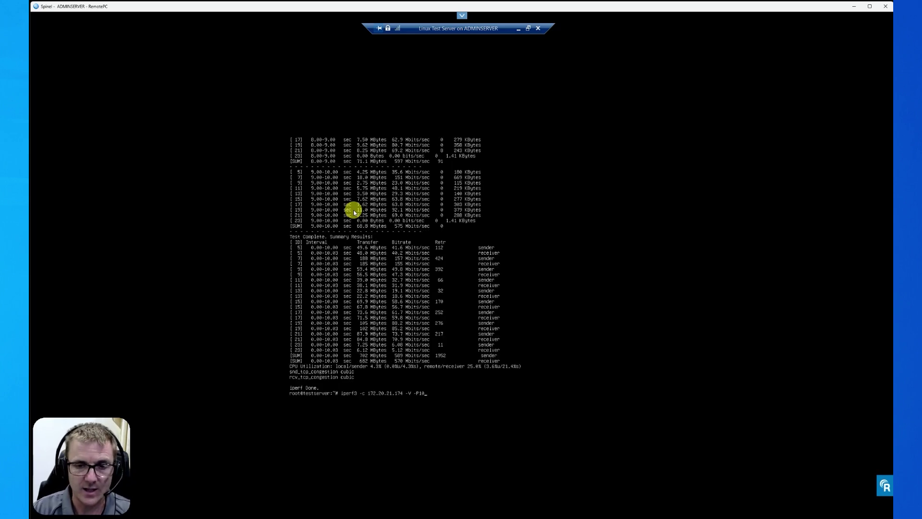
key(BackSpace)
key(BackSpace)
text(5)
key(Return)
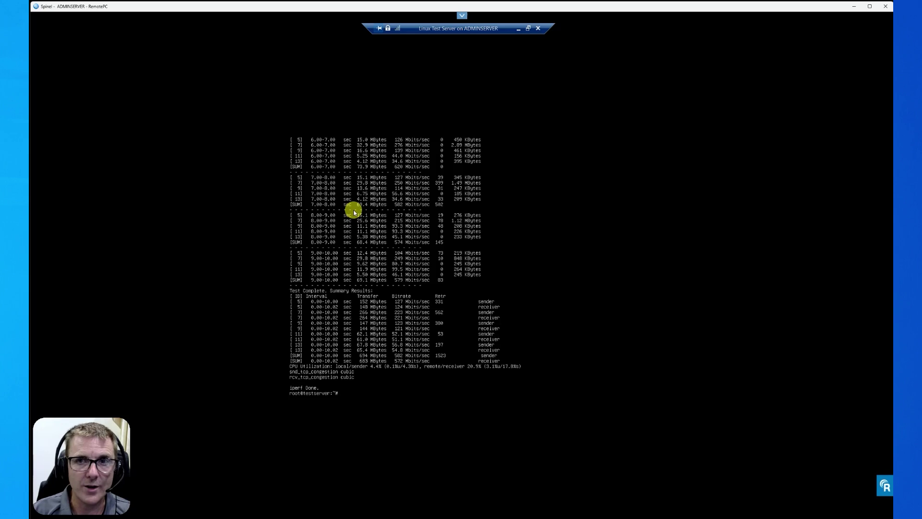
click(528, 30)
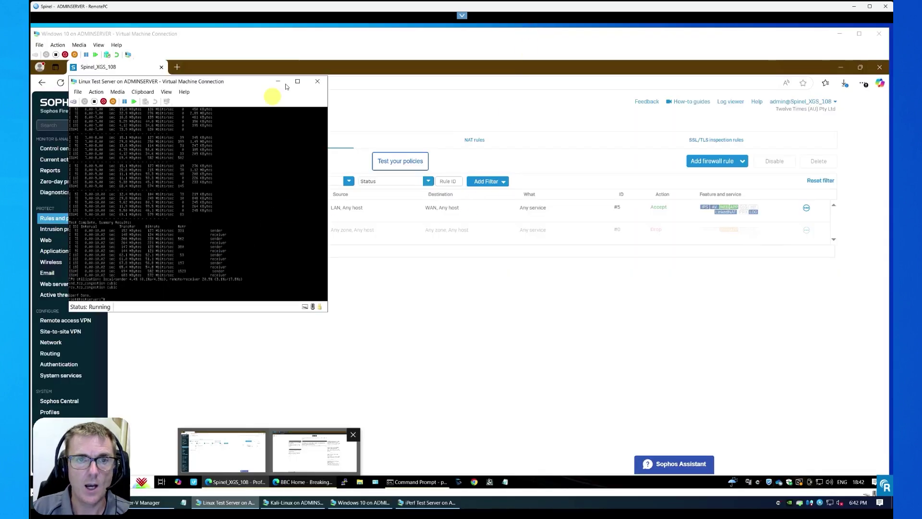
Hide the Linux console and reopen Default LAN to WAN to confirm web proxy with HTTPS decryption.
click(279, 81)
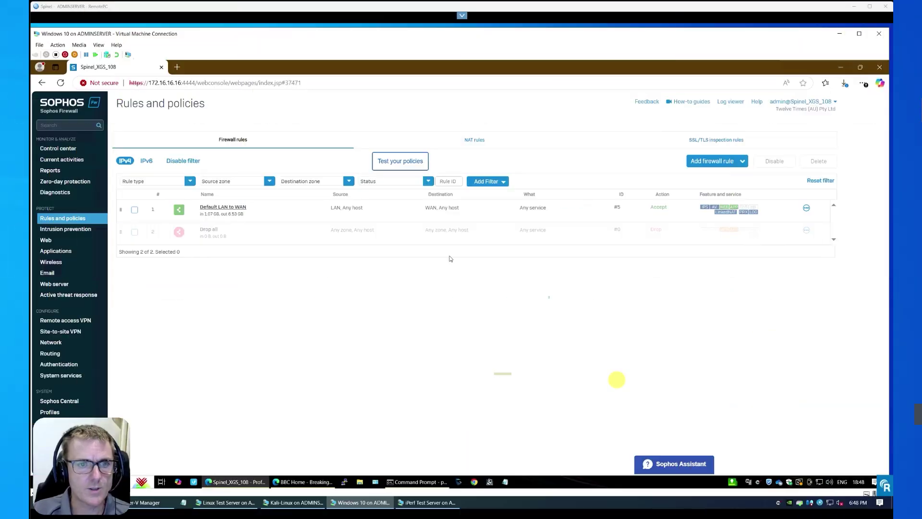
click(242, 207)
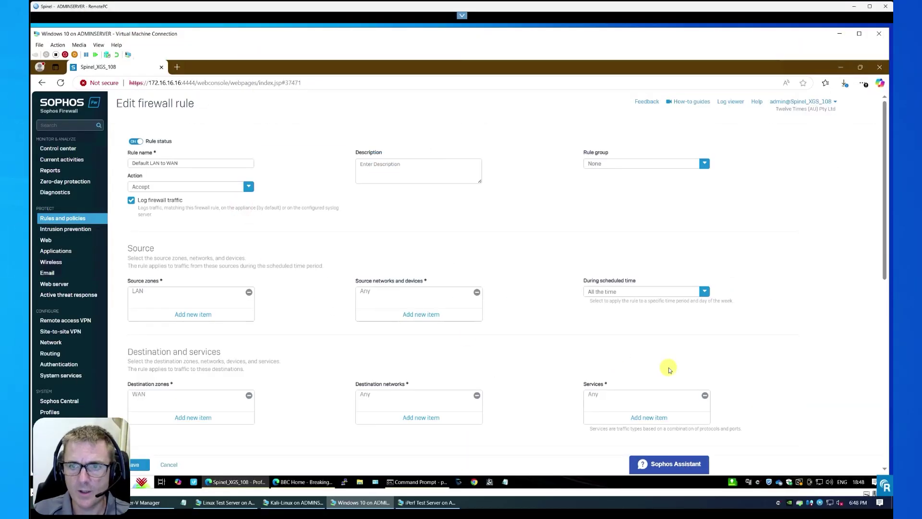
scroll(670, 367, down, 4)
scroll(671, 367, down, 2)
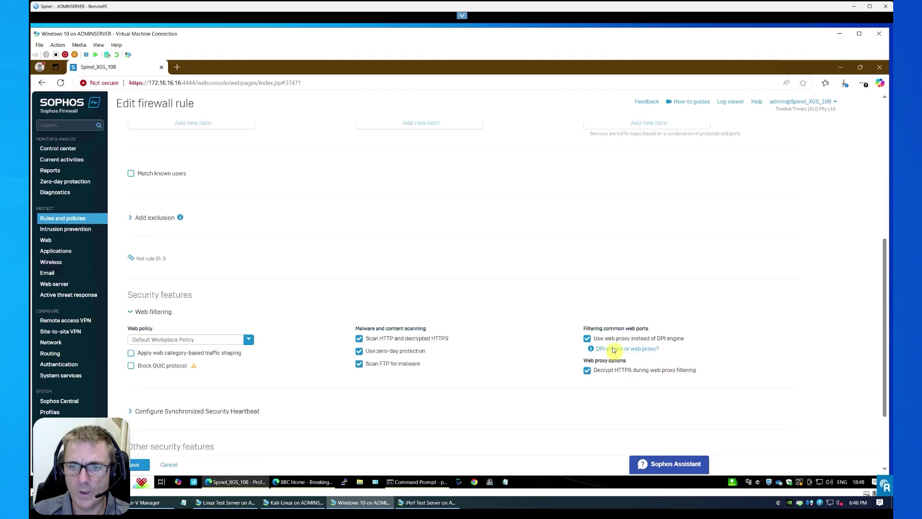
Review the Decrypt SSL rule's options under SSL/TLS inspection rules without changing anything.
click(89, 218)
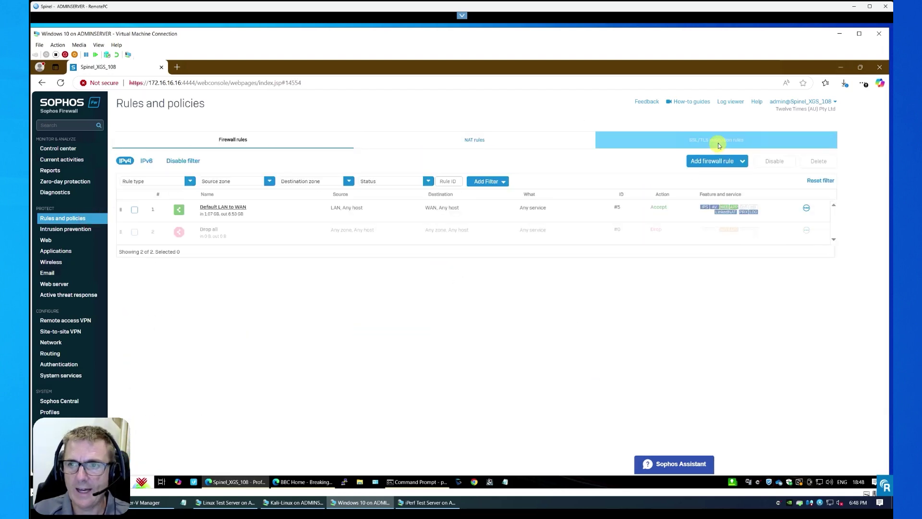
click(718, 140)
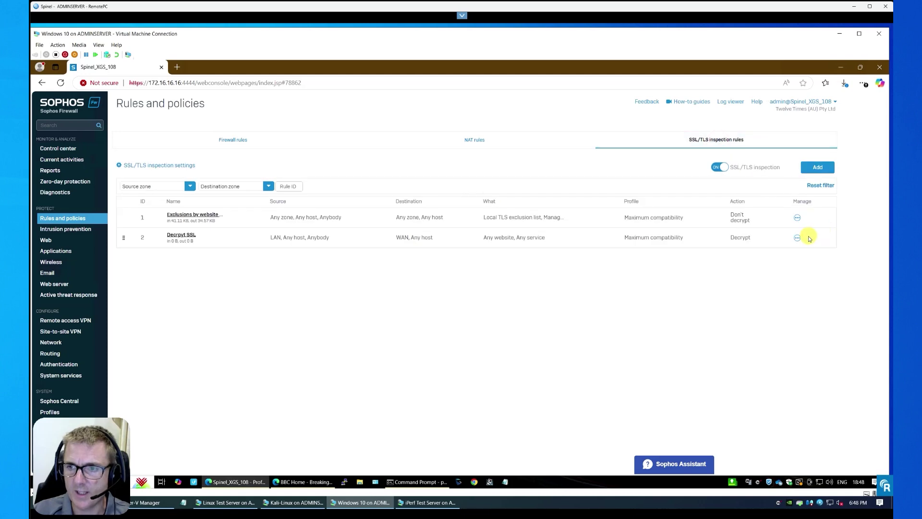
click(794, 237)
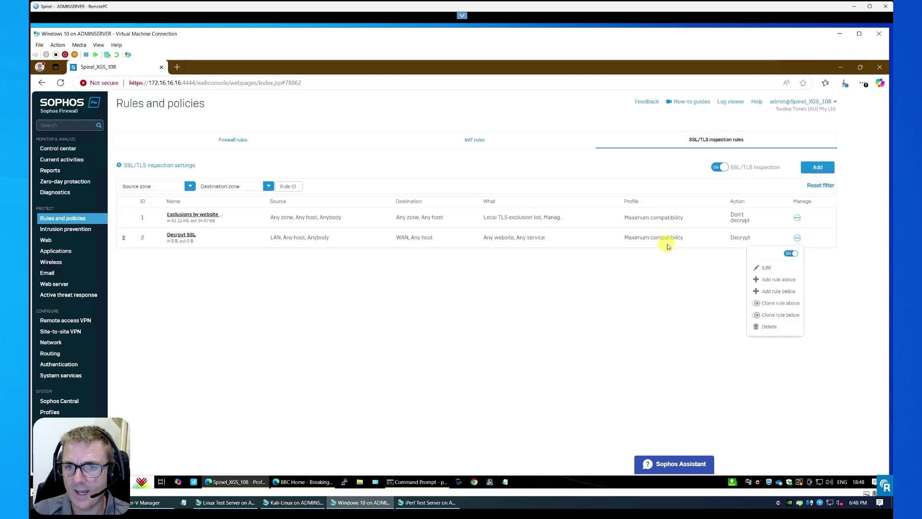
click(703, 277)
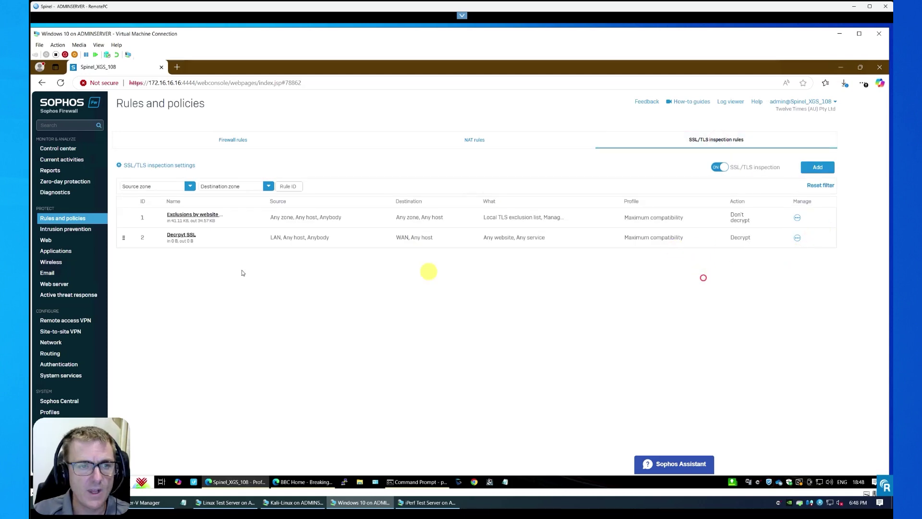
View Web general settings and bring up the Kali-Linux machine showing OpenSpeedTest.
click(47, 240)
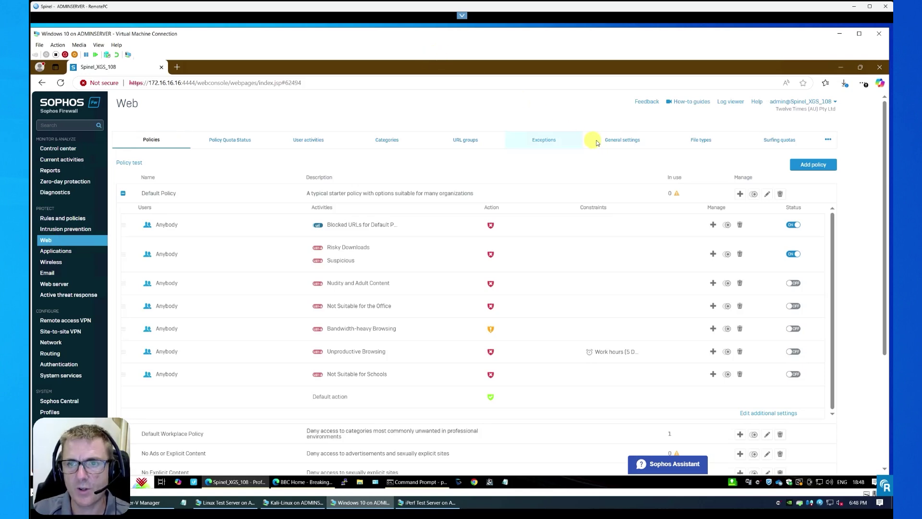
click(613, 139)
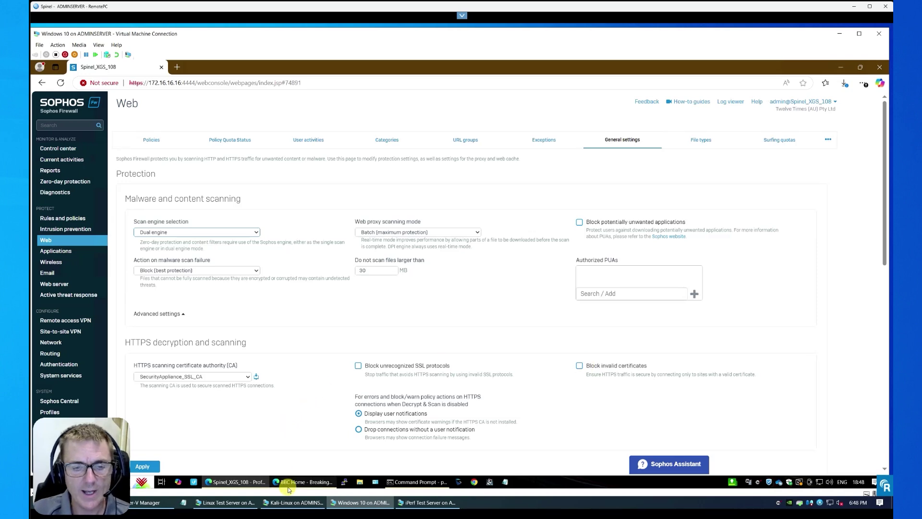
click(296, 503)
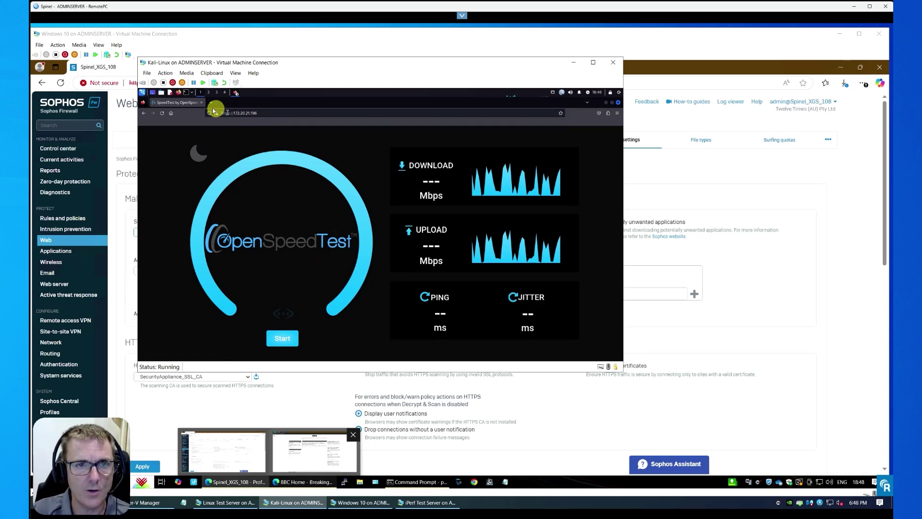
Start an OpenSpeedTest run against 172.20.21.196 from the Kali Linux console.
click(284, 338)
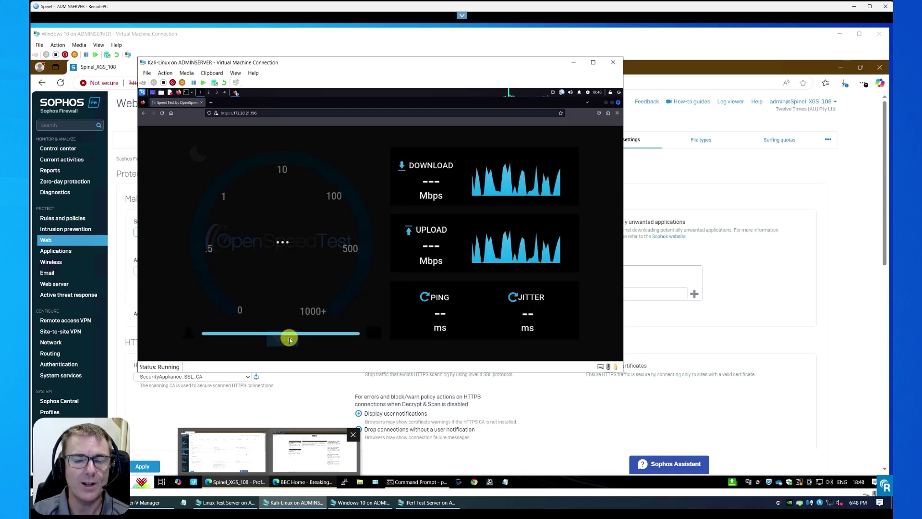